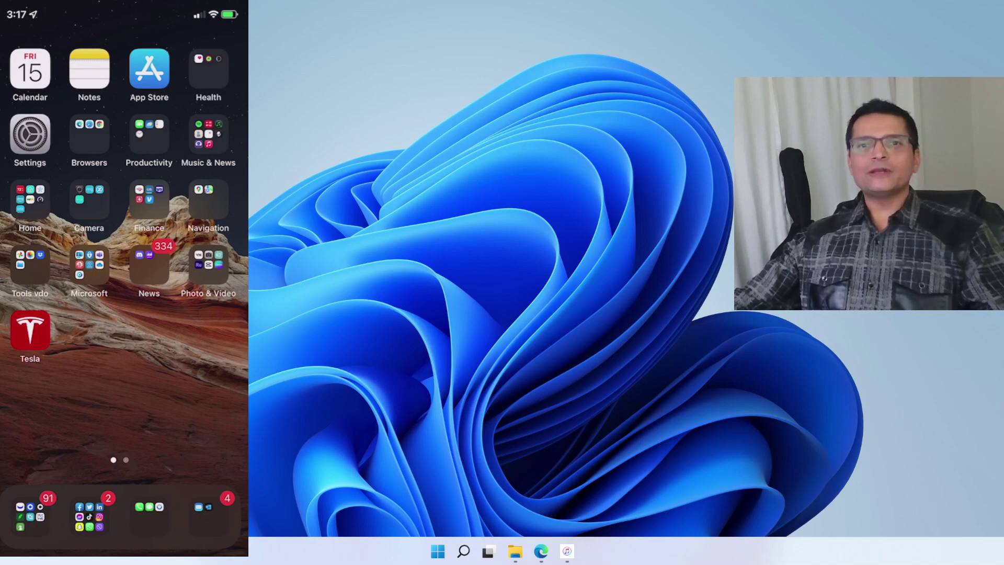
# Bring up degoo.com in Edge showing the Free 100 GB, Pro 500 GB and Ultimate 10 TB plans
pyautogui.click(541, 551)
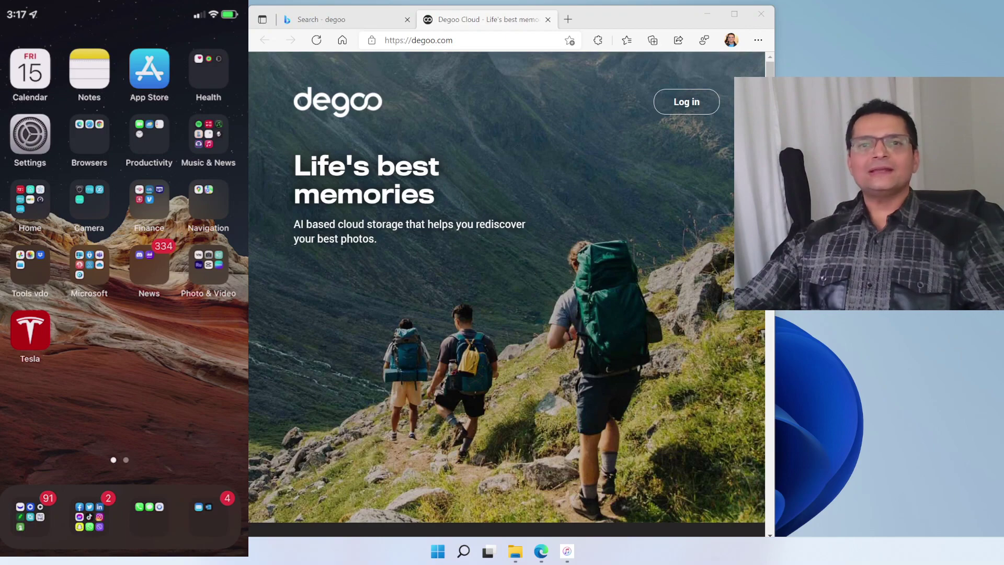
pyautogui.scroll(-5, 490, 357)
pyautogui.scroll(-5, 490, 356)
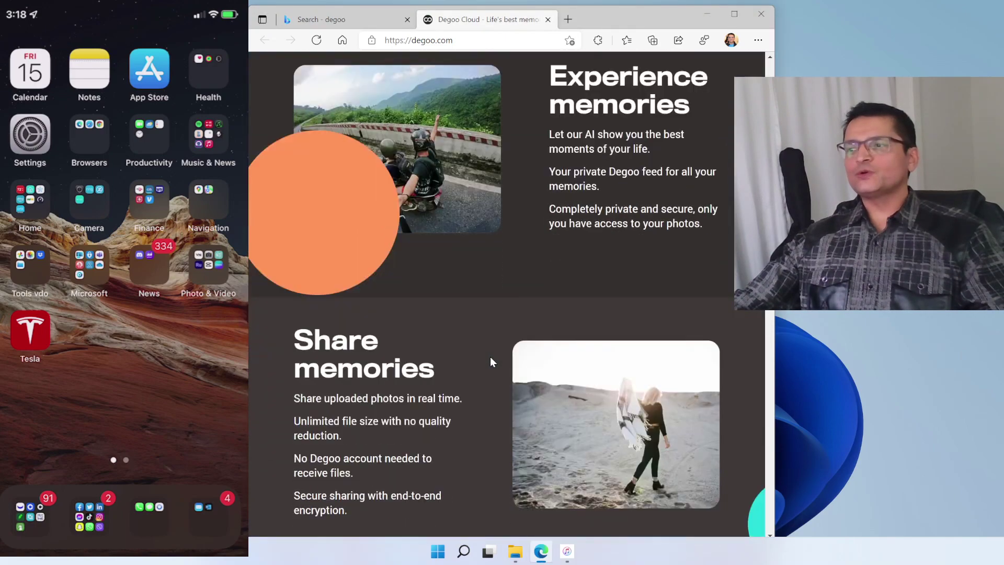
pyautogui.scroll(-5, 490, 356)
pyautogui.scroll(-5, 490, 357)
pyautogui.scroll(-5, 490, 357)
pyautogui.scroll(4, 490, 357)
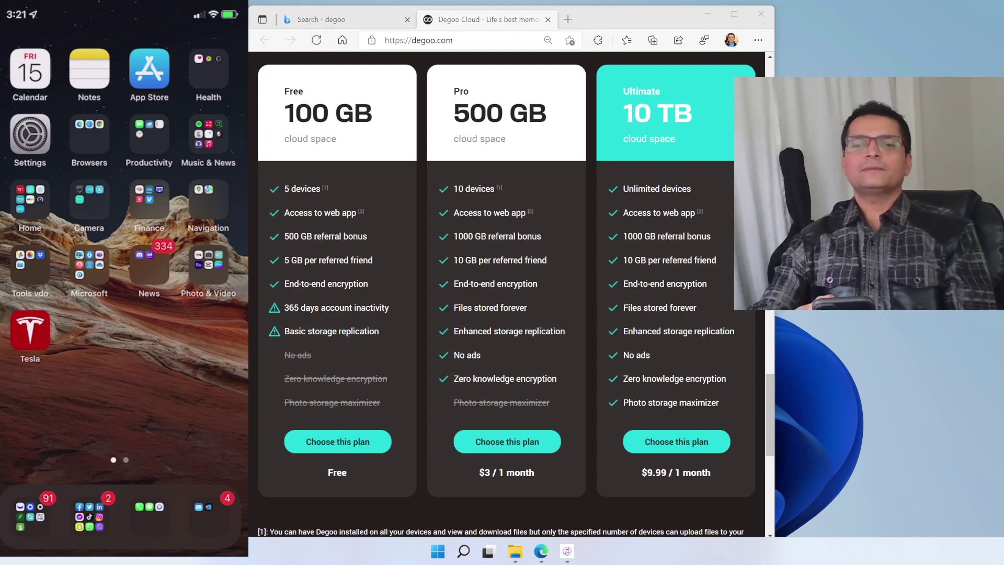
# Open the App Store on the iPhone to reach the Degoo app's account menu
pyautogui.click(149, 69)
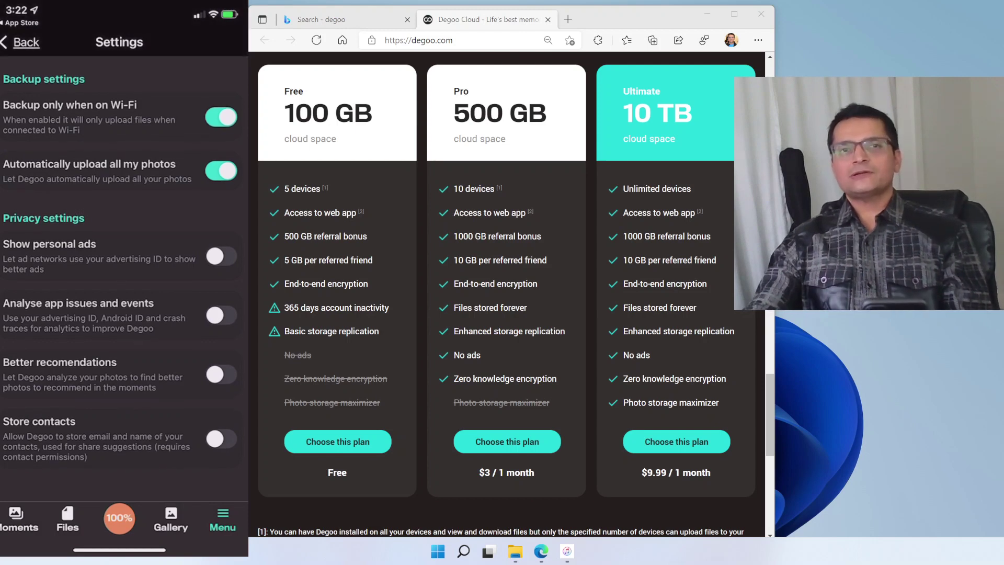
pyautogui.click(21, 41)
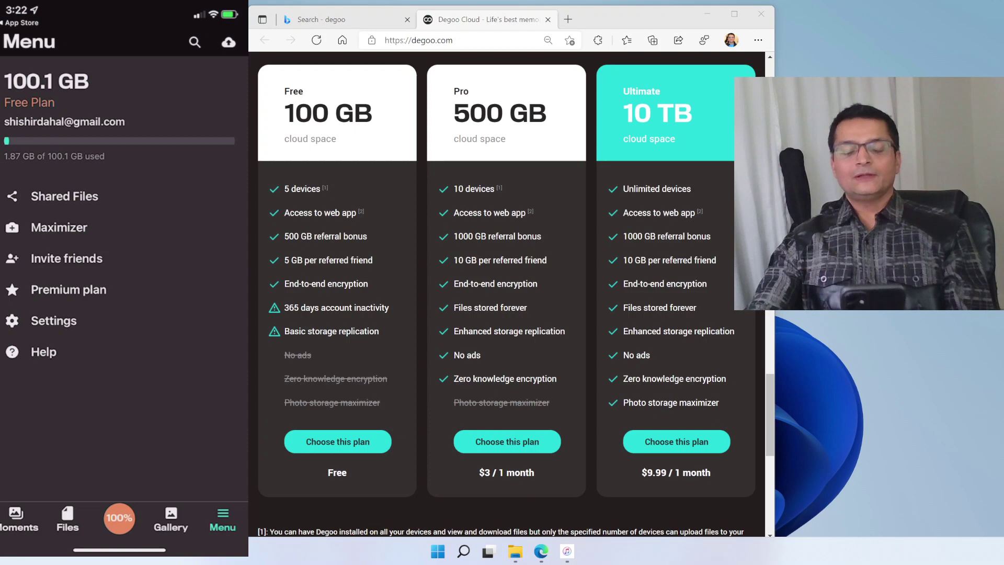
# Go to the Degoo app's Files screen listing the Photos and Videos folders
pyautogui.click(67, 519)
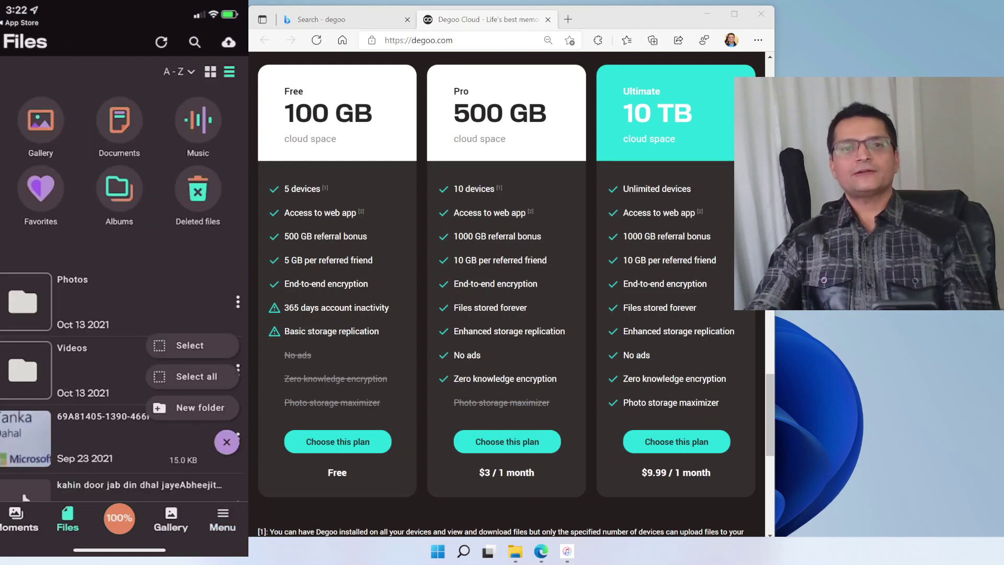